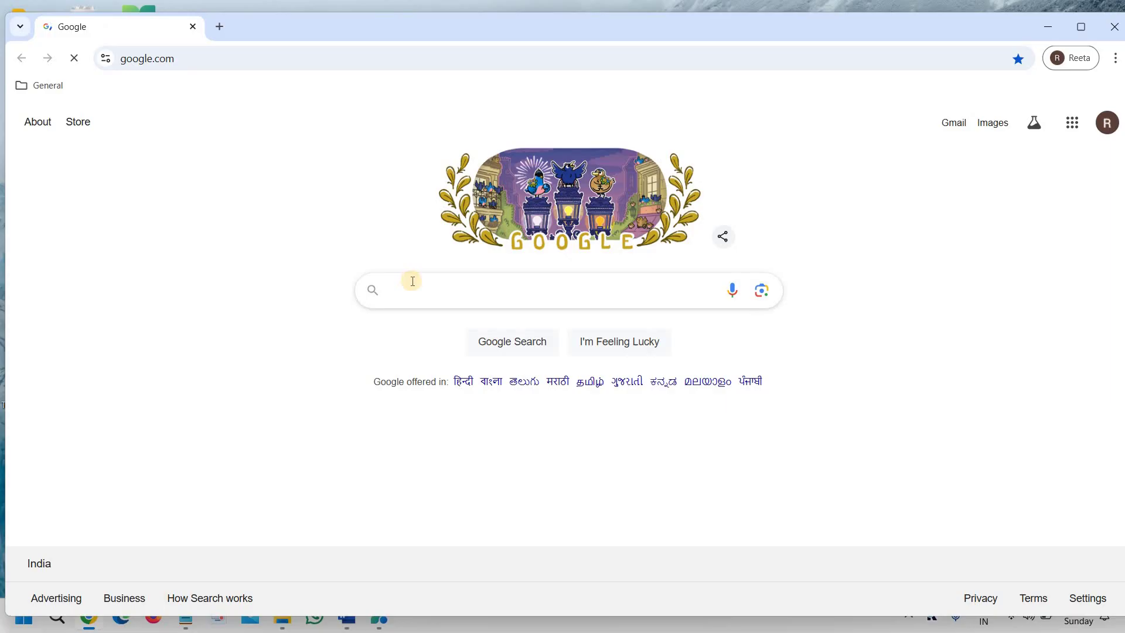
text(pc manager)
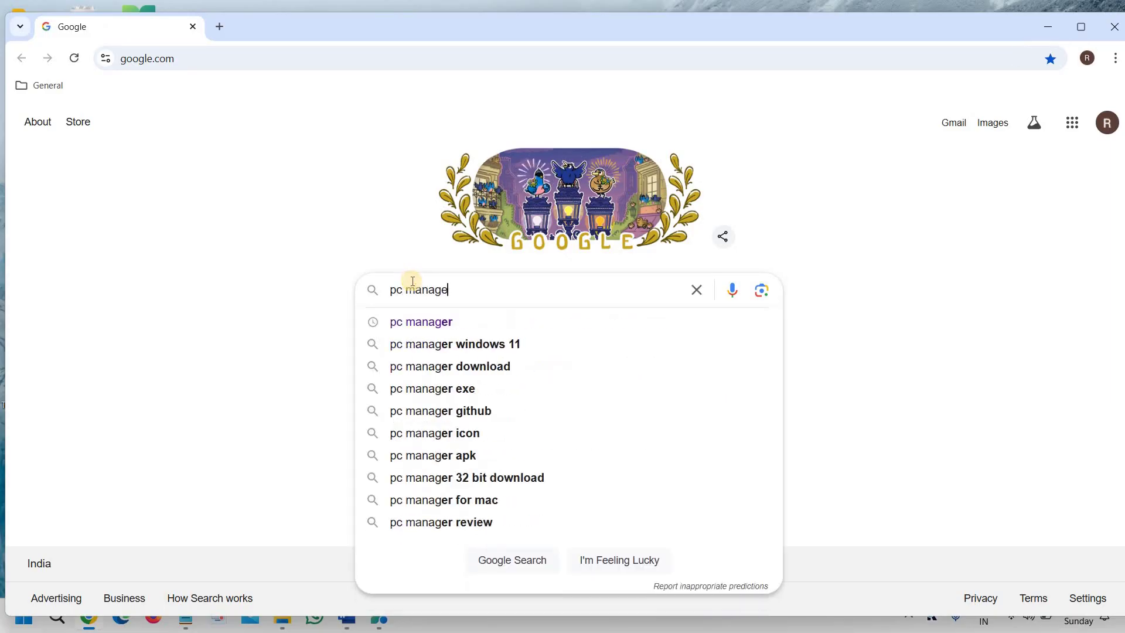
Step: Run a Google search for the 'pc manager windows 11' suggestion
key(Down)
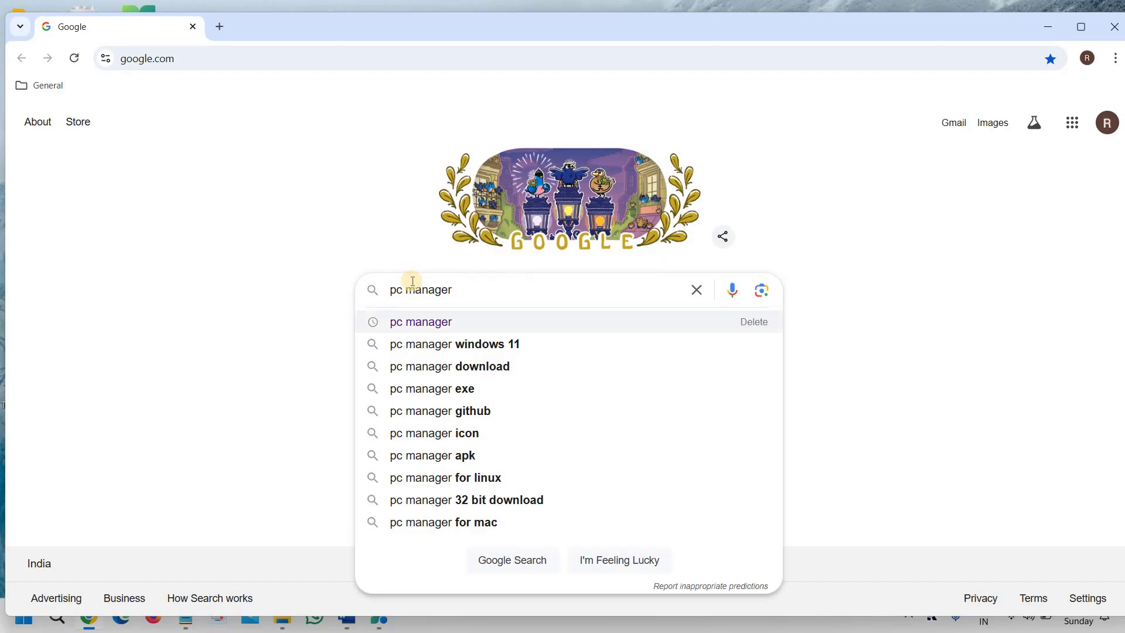
key(Down)
key(Return)
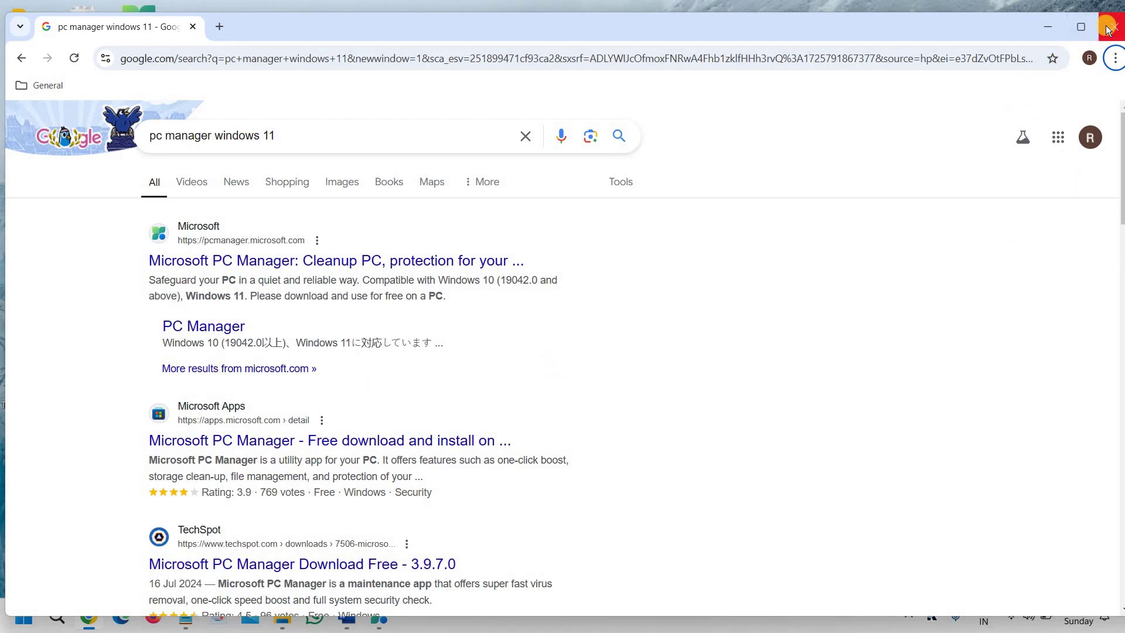
Step: Close Chrome and Boost the PC, releasing 1.5GB of temporary files and dropping memory to 42%
click(467, 262)
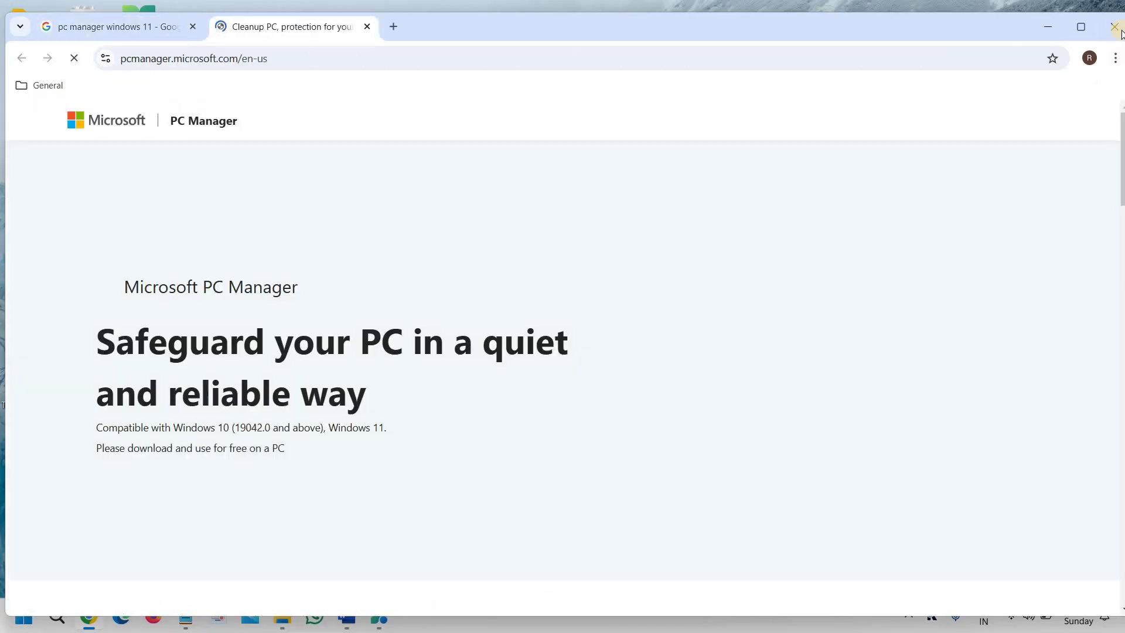
click(1114, 28)
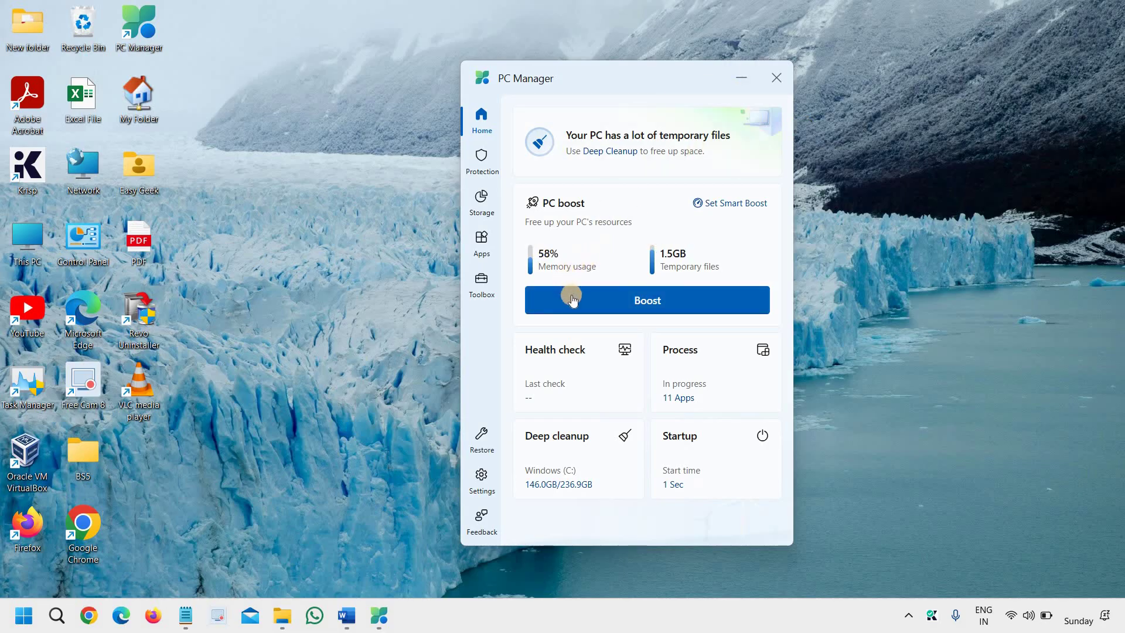
click(657, 305)
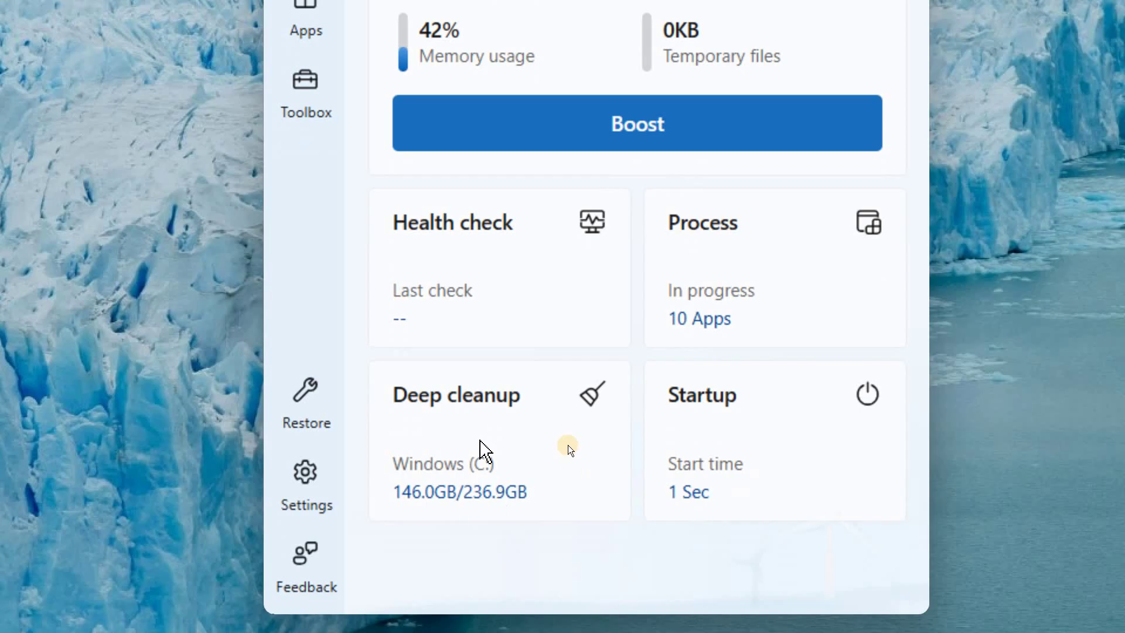
Step: Start Deep cleanup of the C drive and include Chrome, Firefox and Steam application caches
click(587, 406)
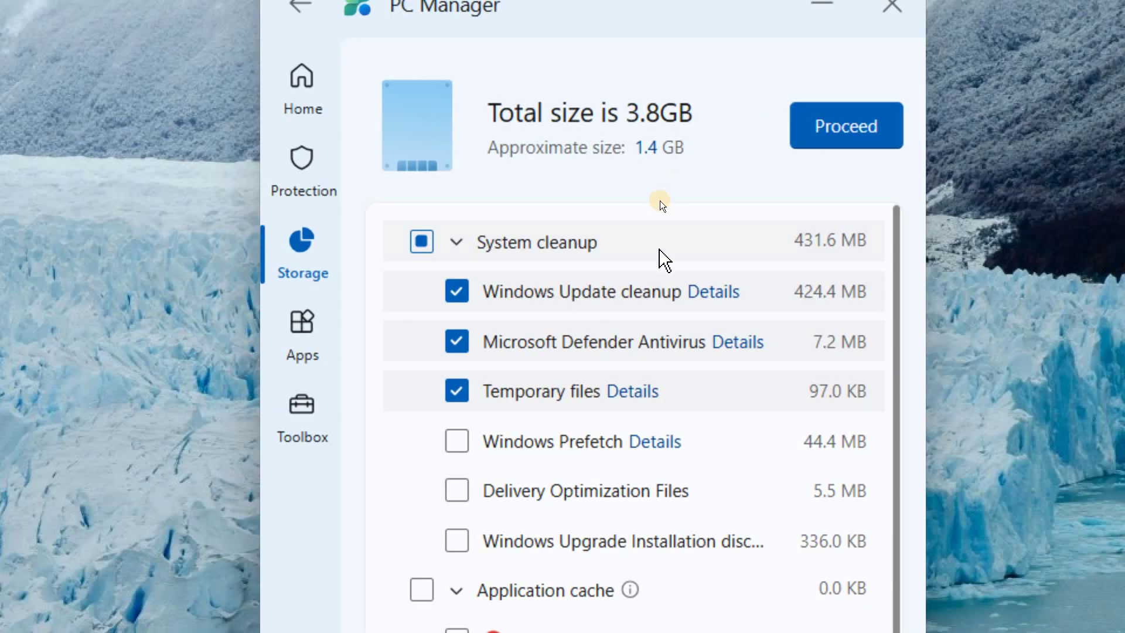
scroll(628, 220, down, 1)
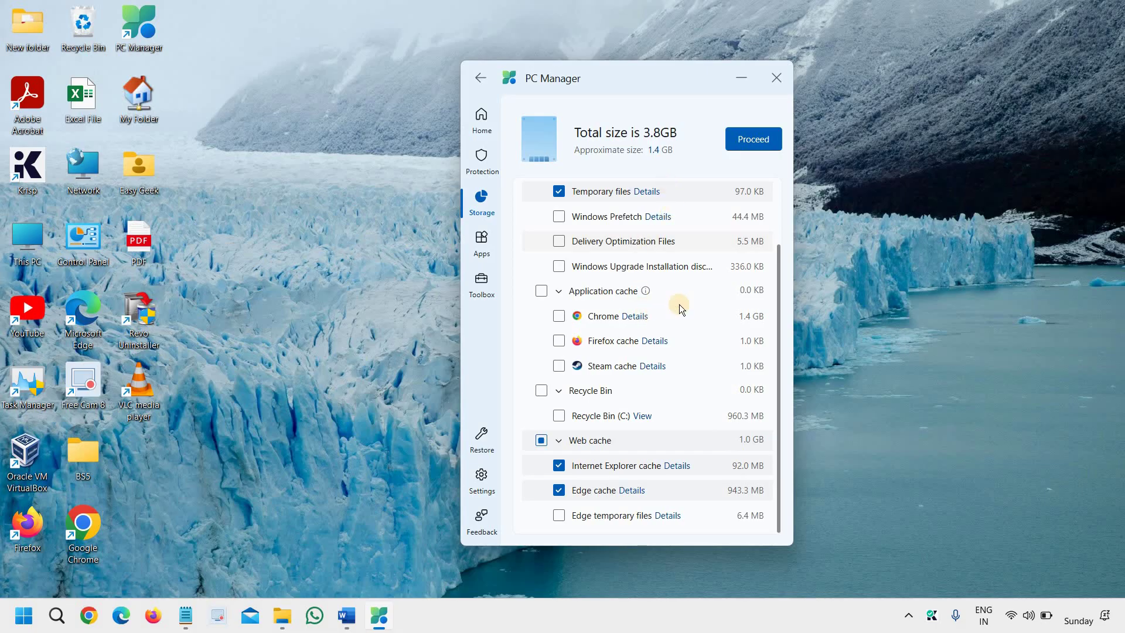
drag(775, 263, 783, 196)
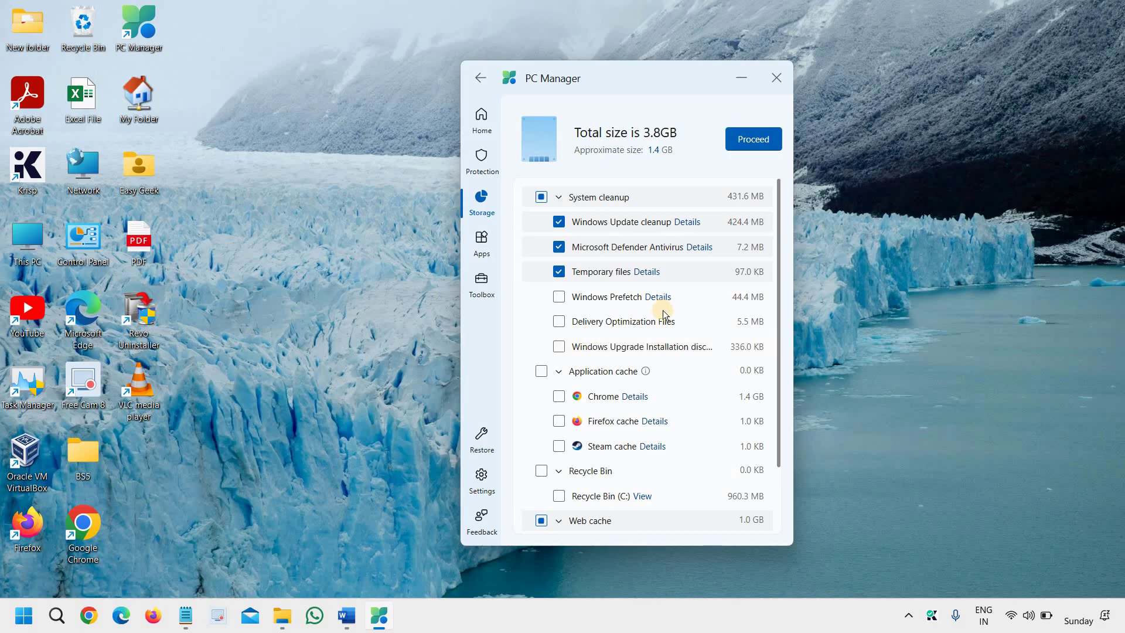
scroll(663, 310, down, 1)
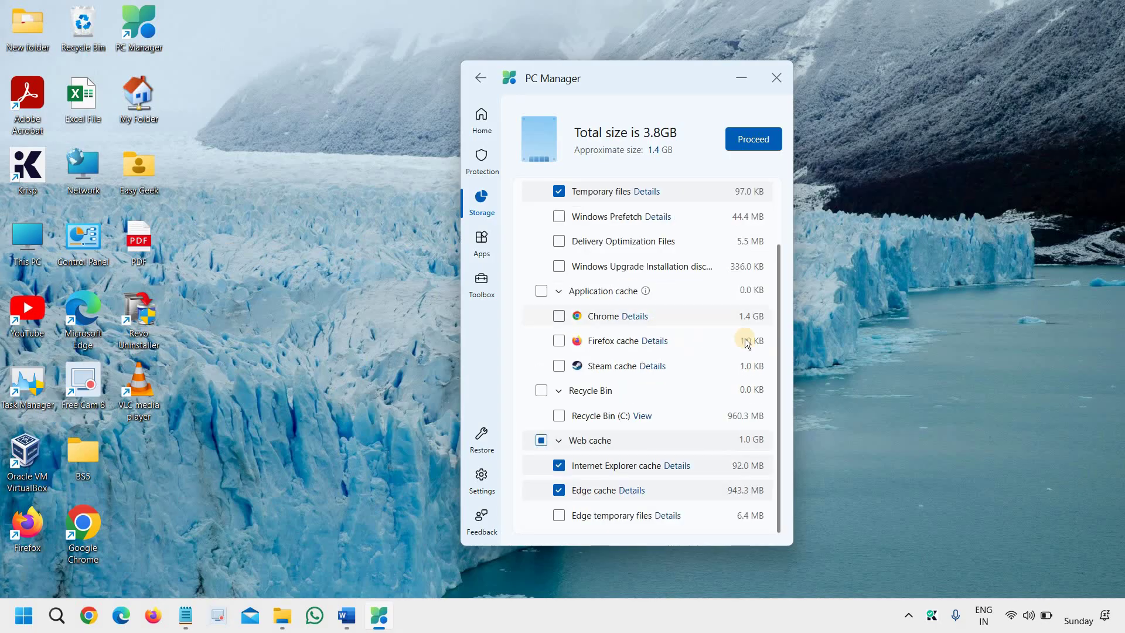
click(541, 293)
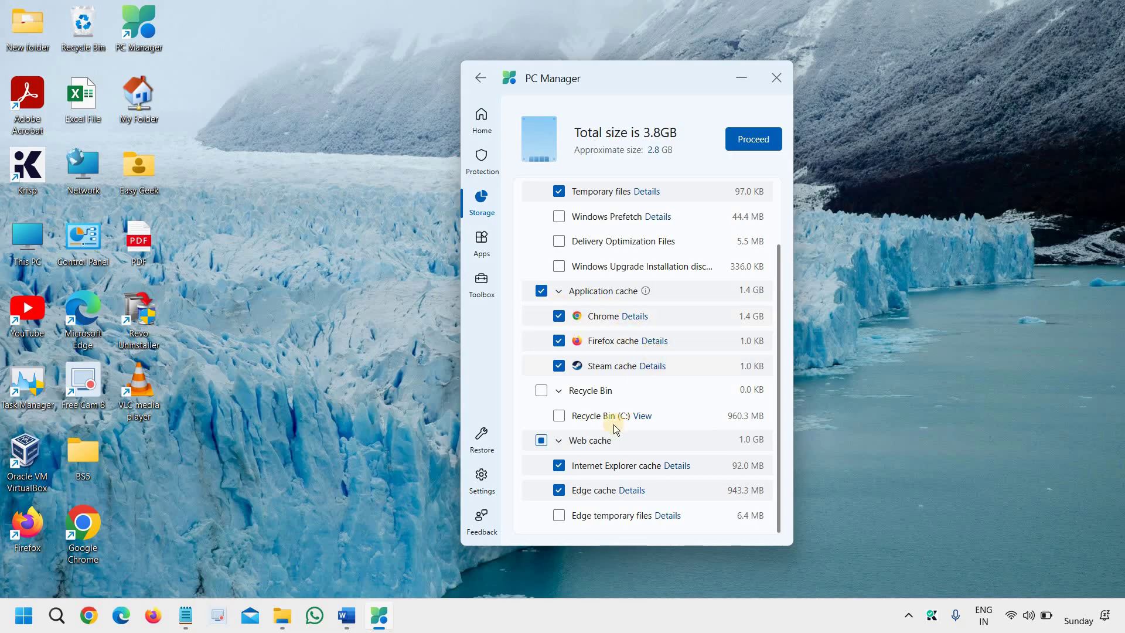
scroll(614, 424, up, 3)
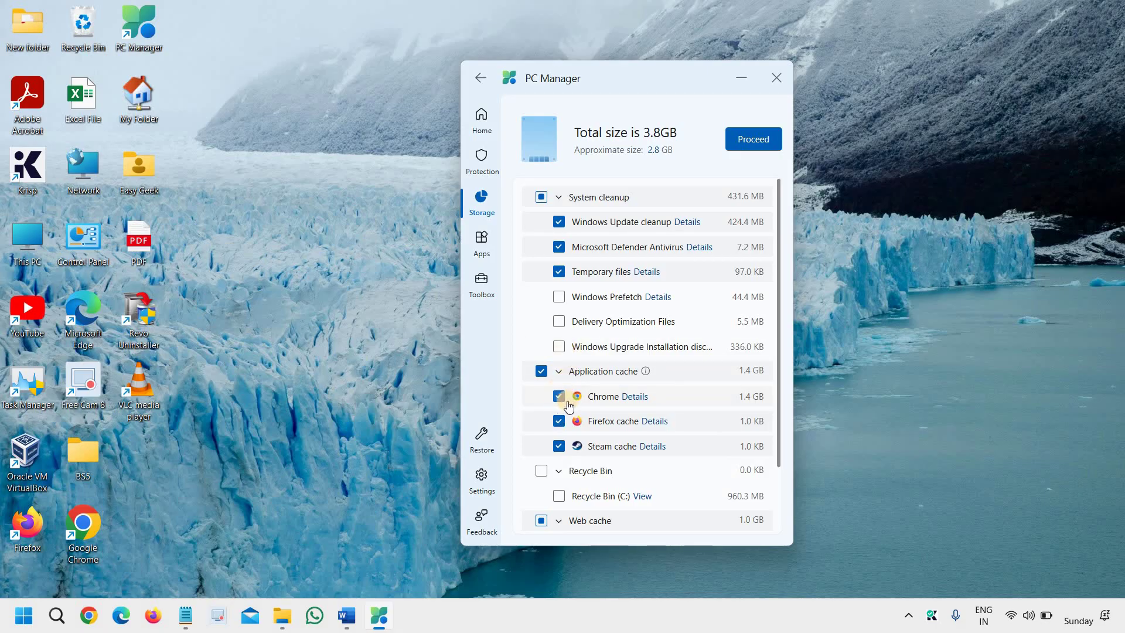
Step: Proceed with cleaning the selected junk files, freeing 2.2 GB of drive space
click(753, 140)
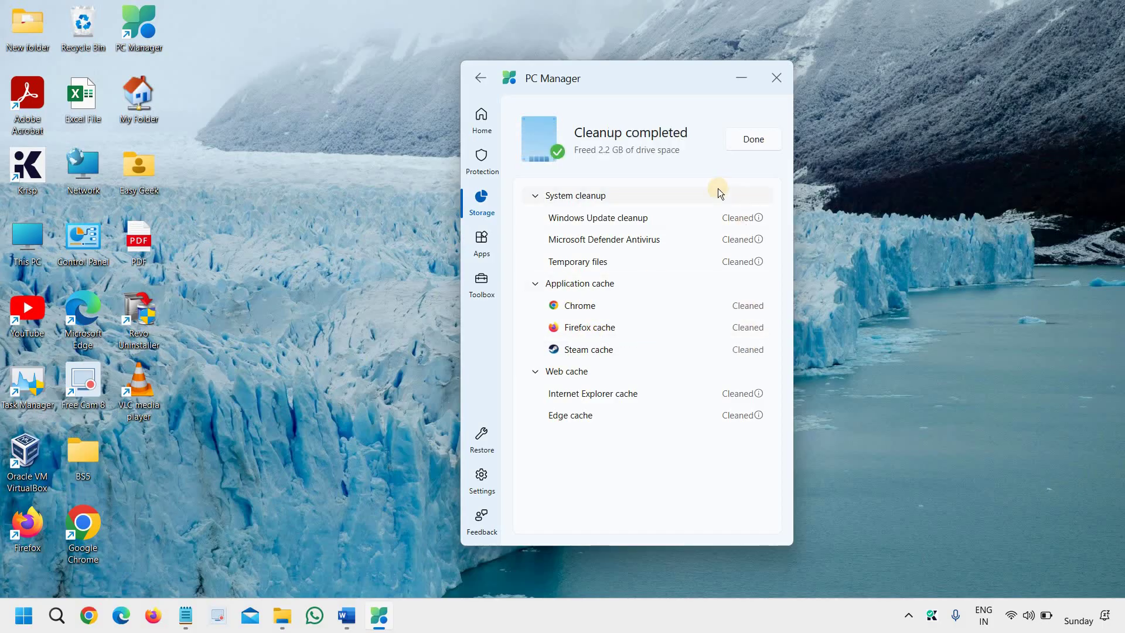
click(750, 142)
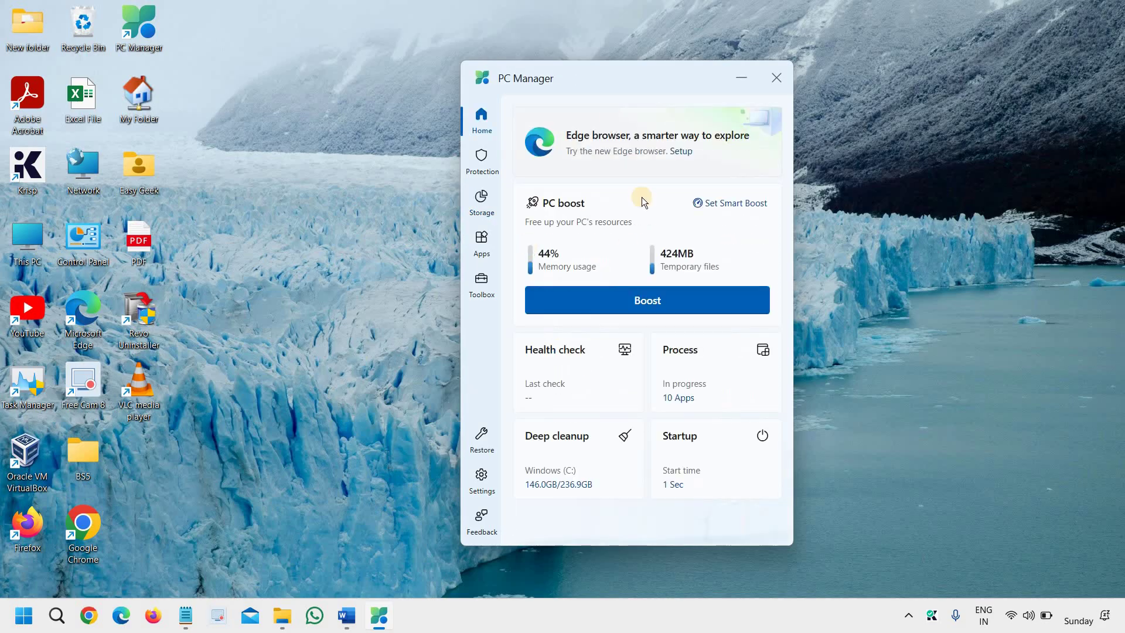